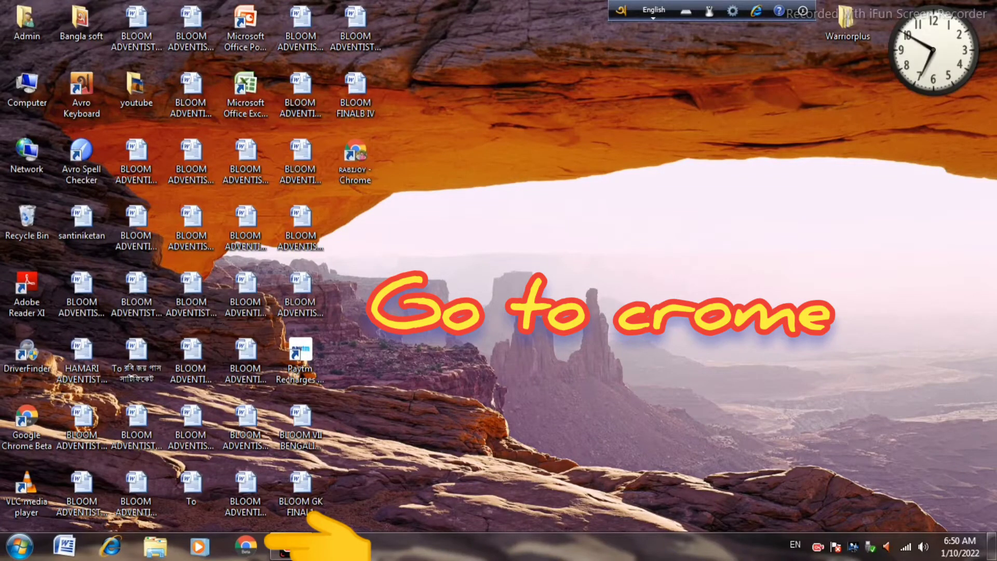
# - Launch Chrome Beta from the taskbar and maximize it on the New Tab page
pyautogui.click(254, 553)
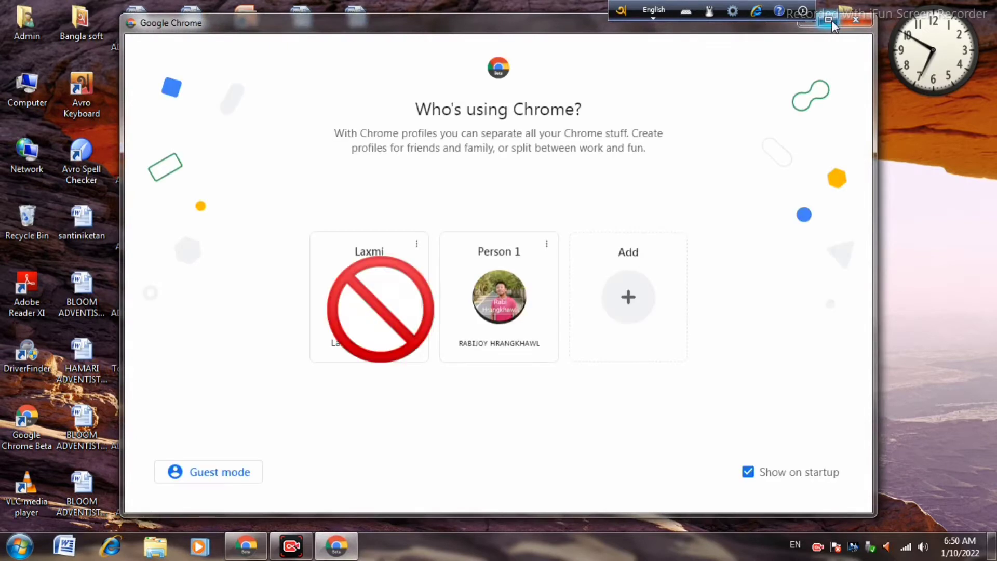
pyautogui.click(836, 21)
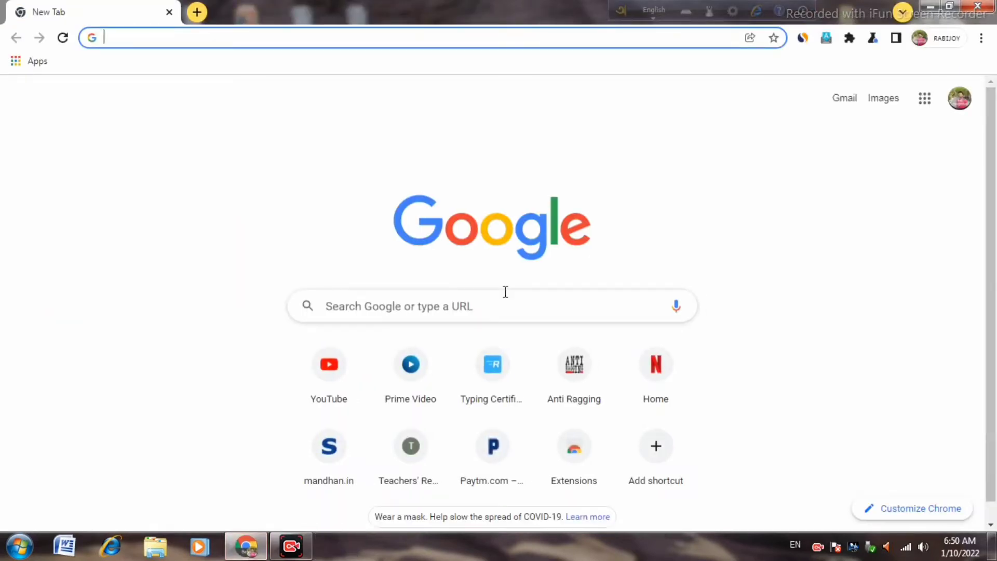
# - Open YouTube from its shortcut tile and go to Settings in the sidebar
pyautogui.click(333, 380)
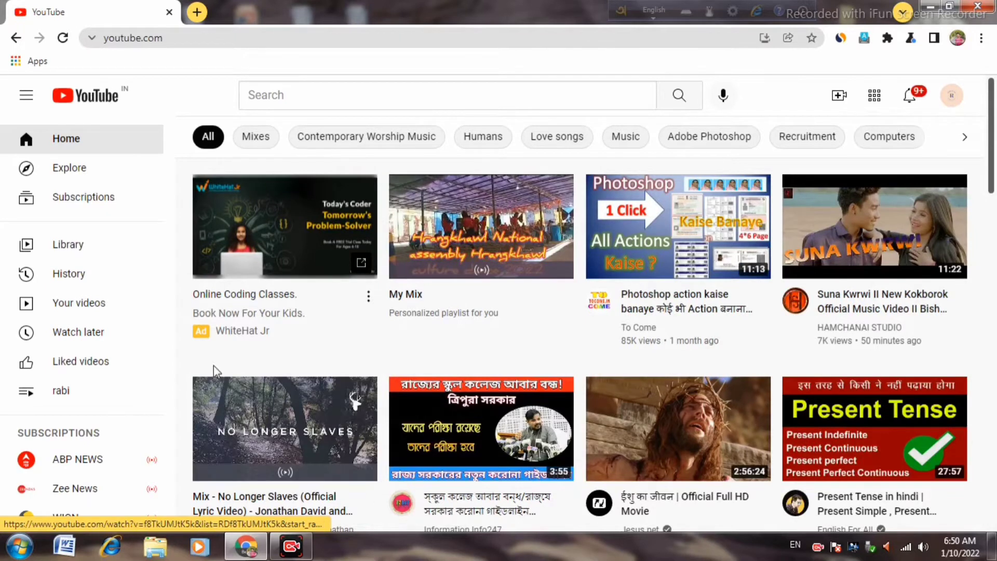
pyautogui.moveTo(166, 277); pyautogui.dragTo(167, 544)
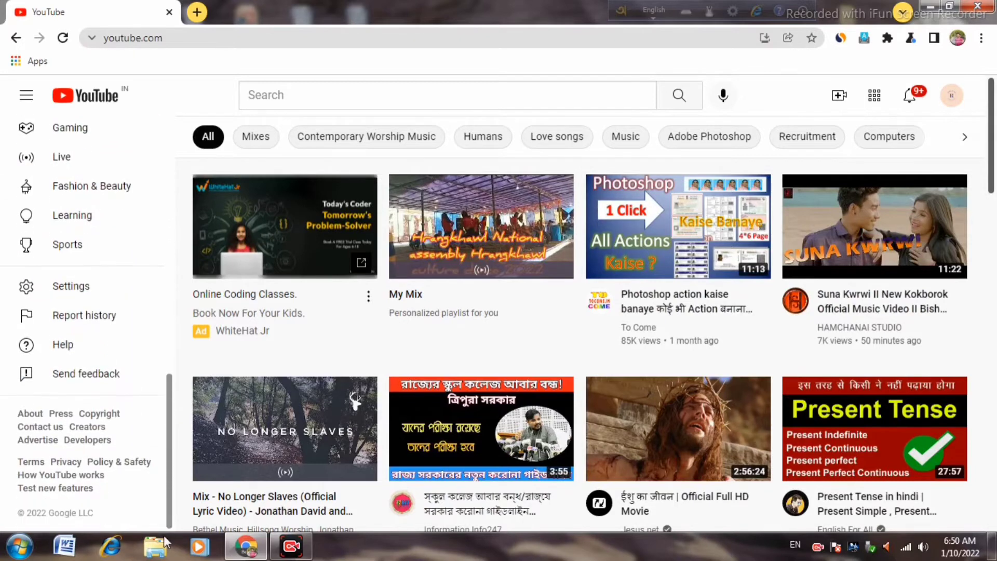
pyautogui.click(82, 289)
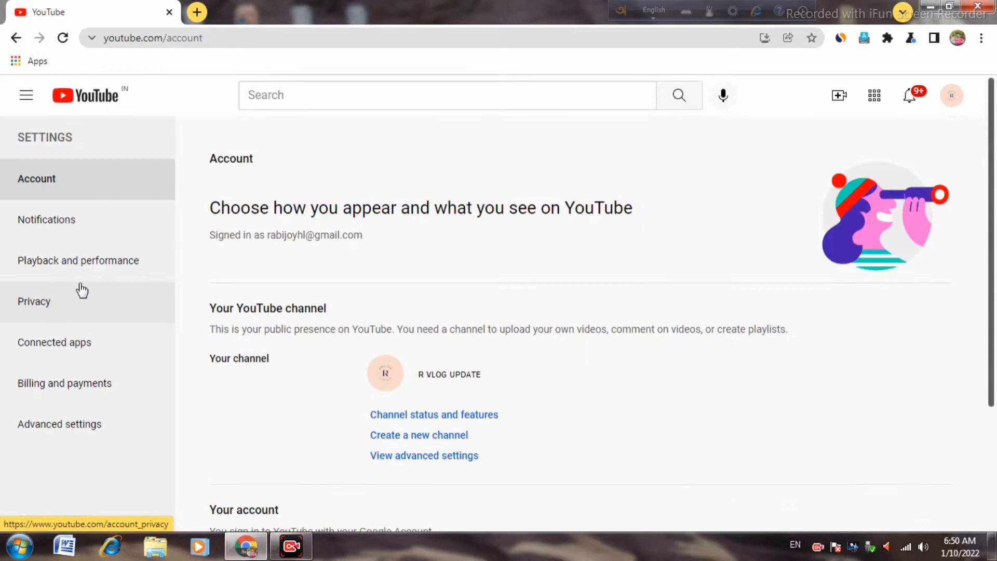
# - Open Channel status and features, go to Basic info, and delete the R VLOG UPDATE keyword
pyautogui.click(399, 421)
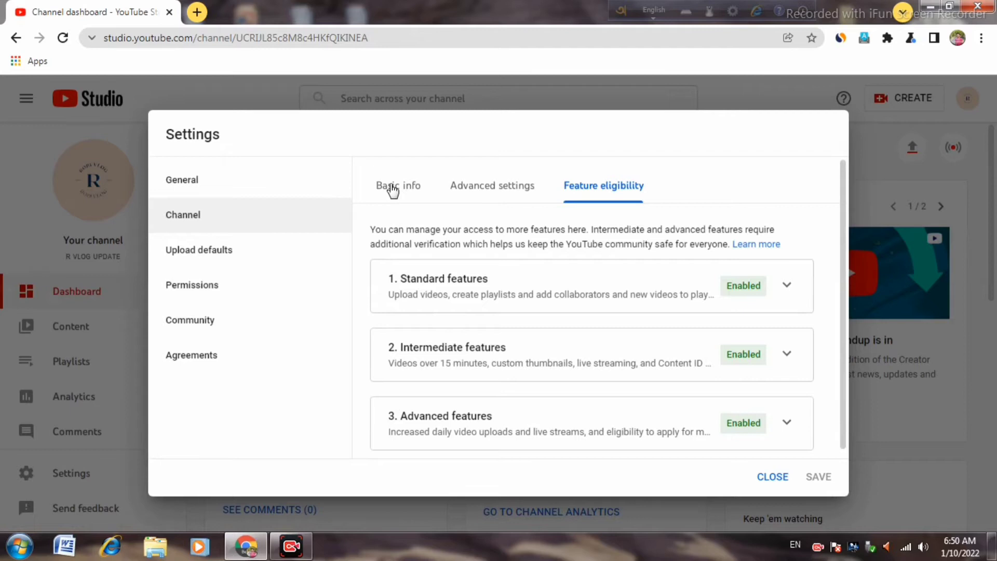
pyautogui.click(392, 187)
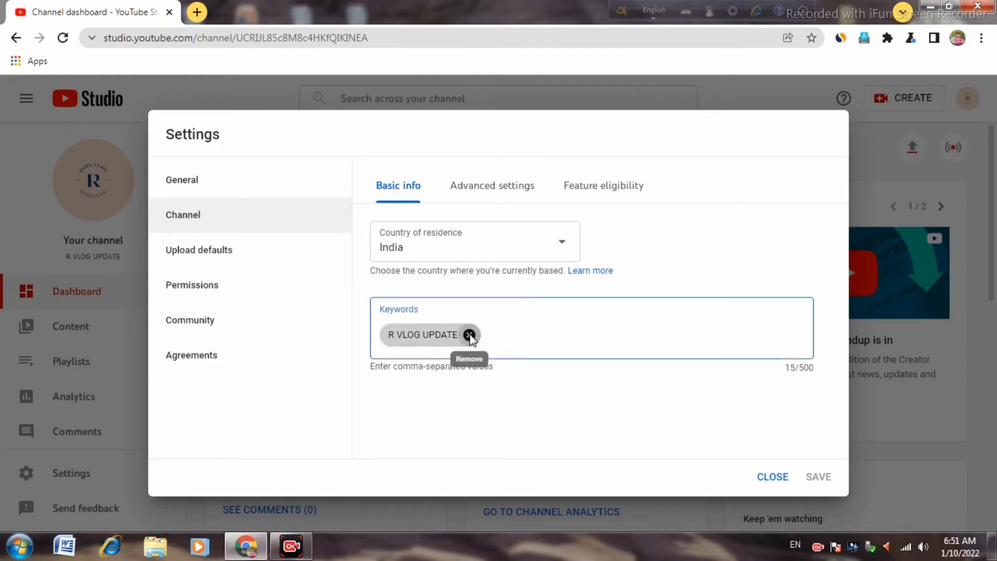
pyautogui.click(471, 336)
# - Enter 'R VLOG UPDATE' as the channel keyword, save, and confirm it in Basic info
pyautogui.click(413, 188)
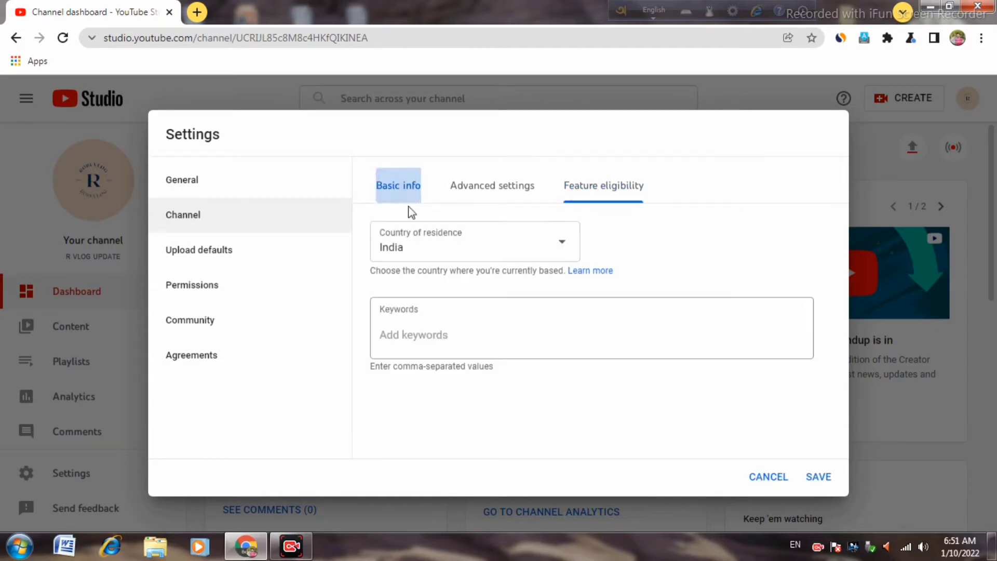
pyautogui.click(430, 340)
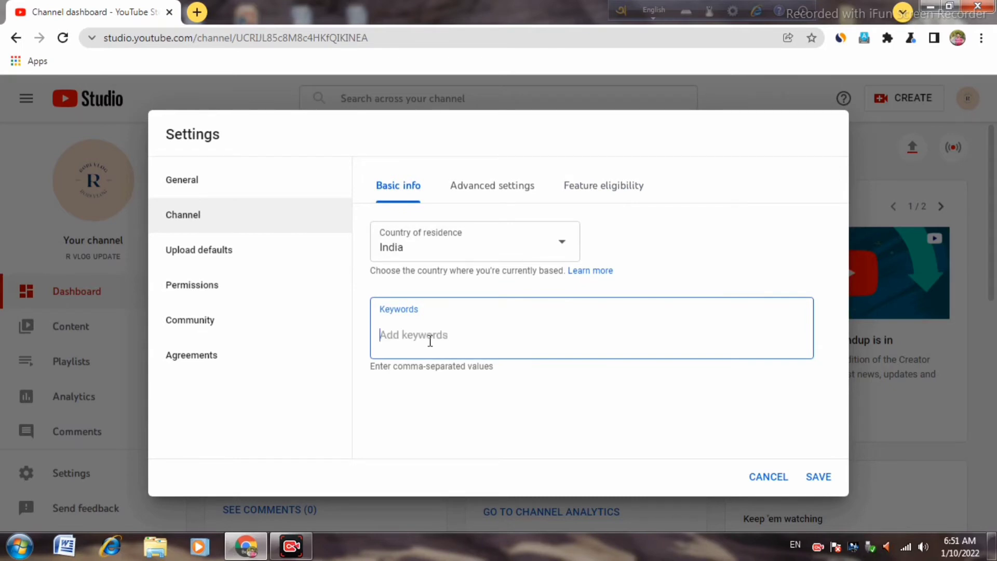
pyautogui.write('R VLOG UPDATE')
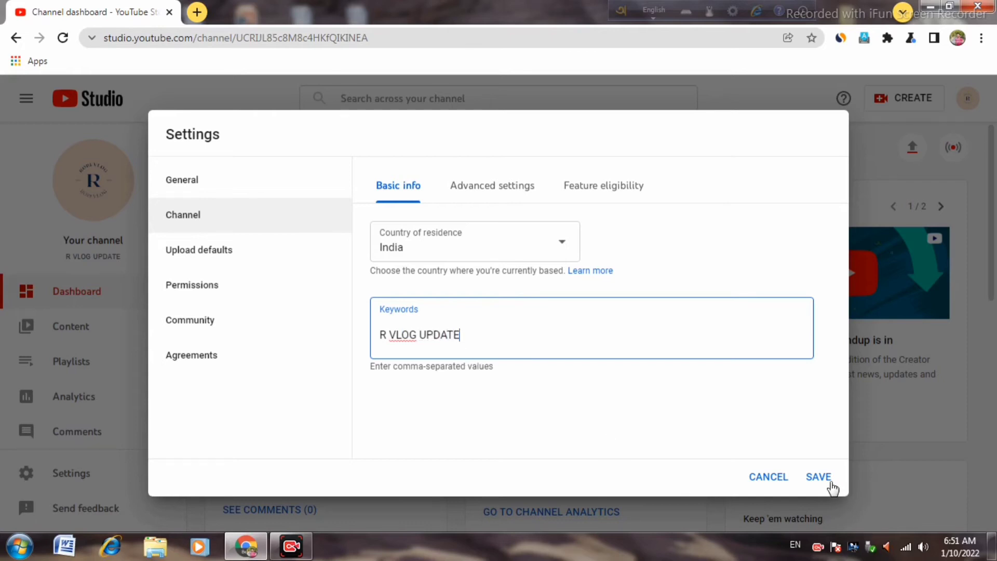
pyautogui.click(826, 481)
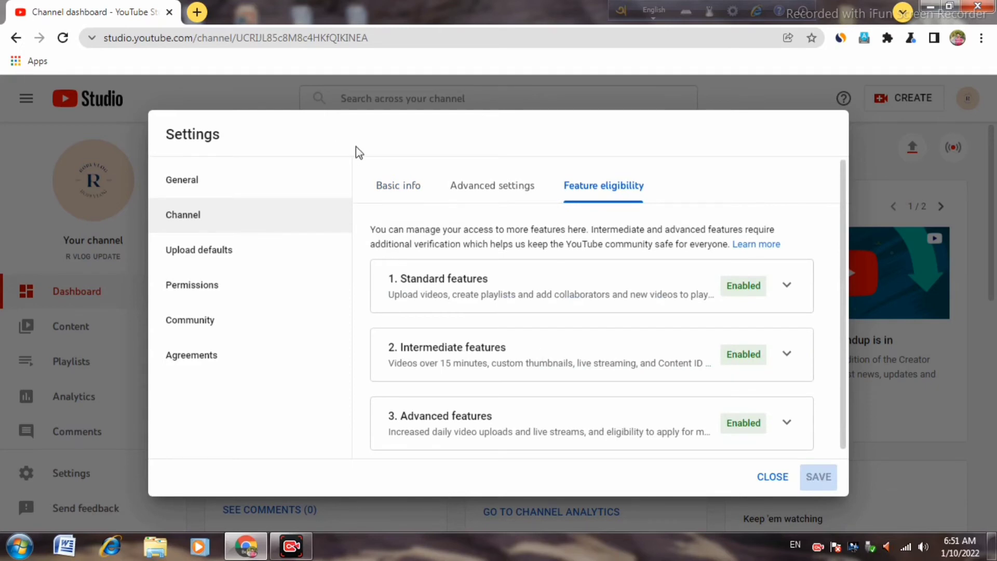
pyautogui.click(398, 187)
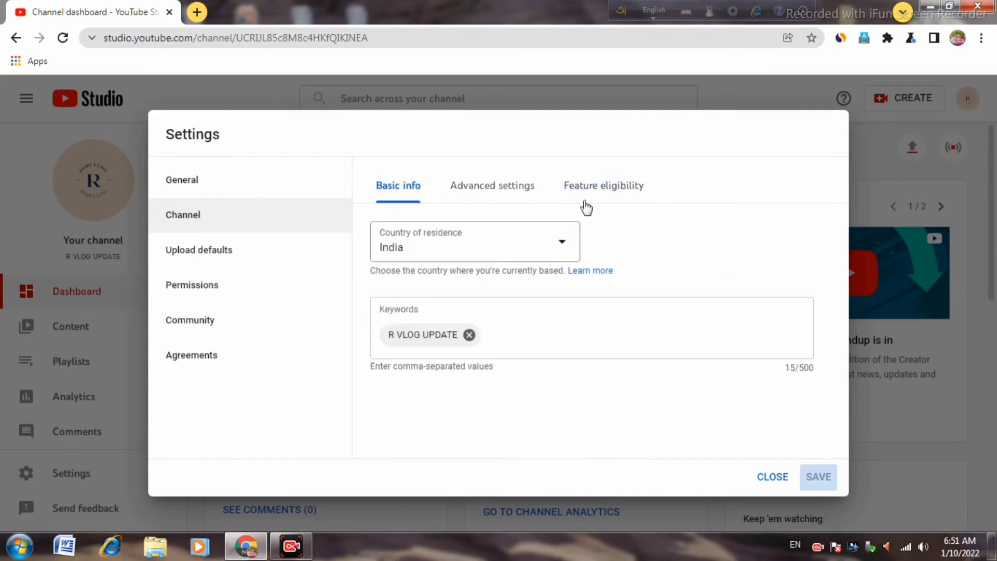
# - Check the Subscriber count option in Advanced settings, then close settings
pyautogui.click(508, 195)
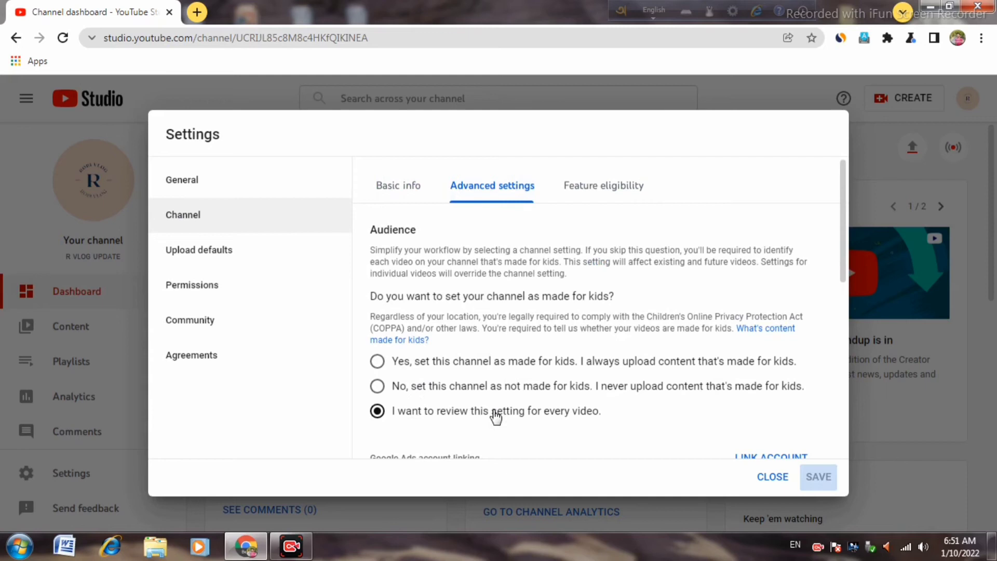
pyautogui.moveTo(844, 270); pyautogui.dragTo(842, 425)
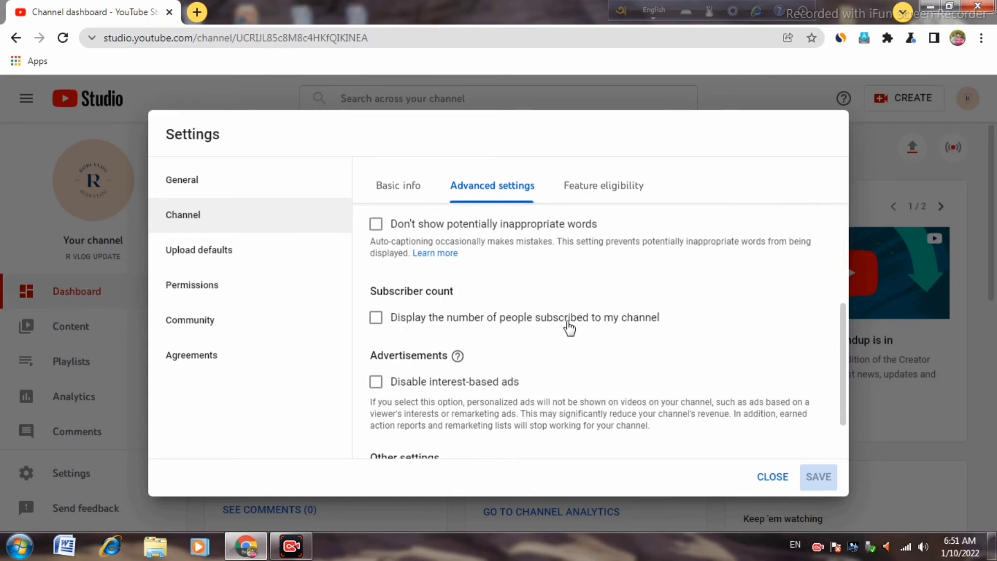
pyautogui.click(376, 318)
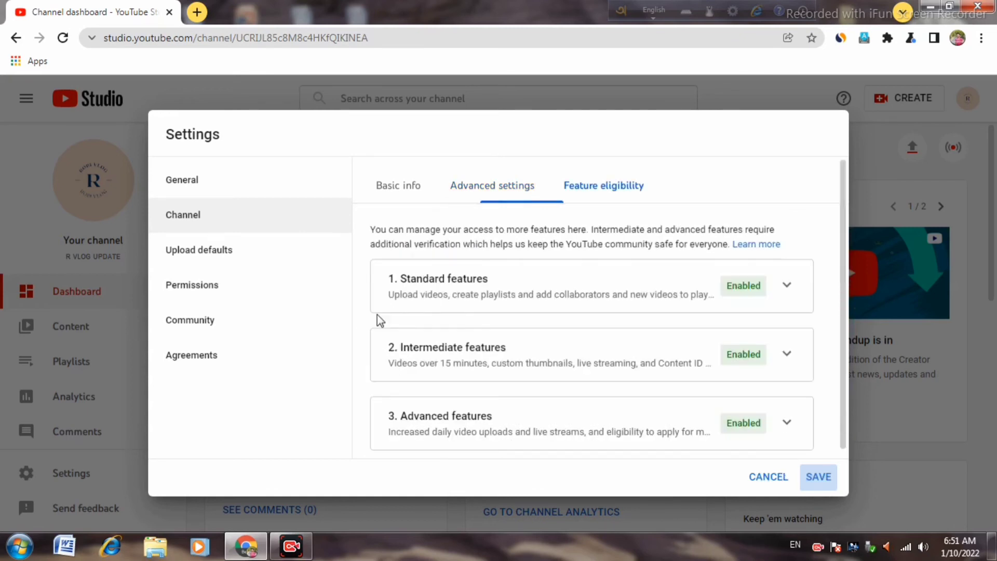
pyautogui.click(475, 189)
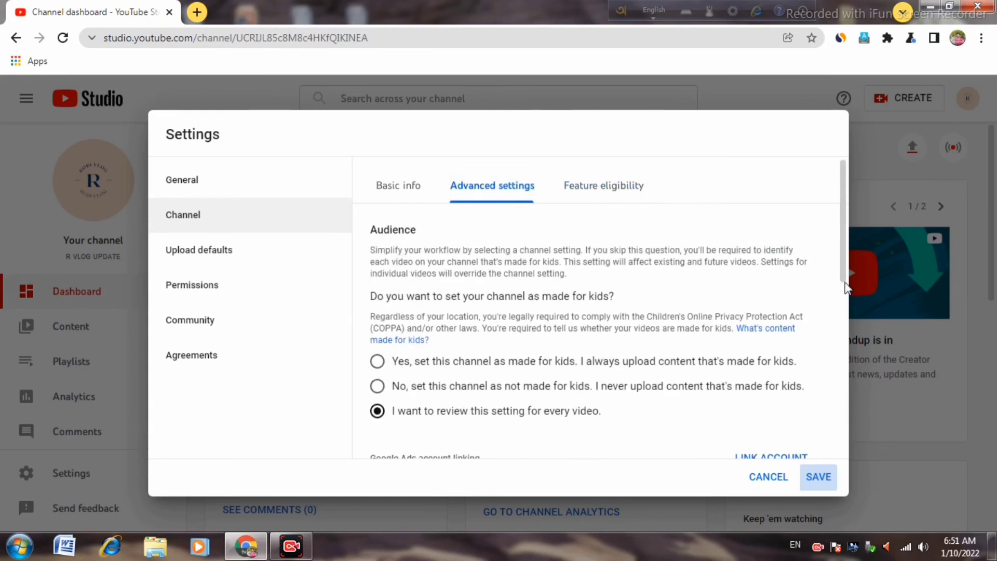
pyautogui.moveTo(845, 290); pyautogui.dragTo(844, 435)
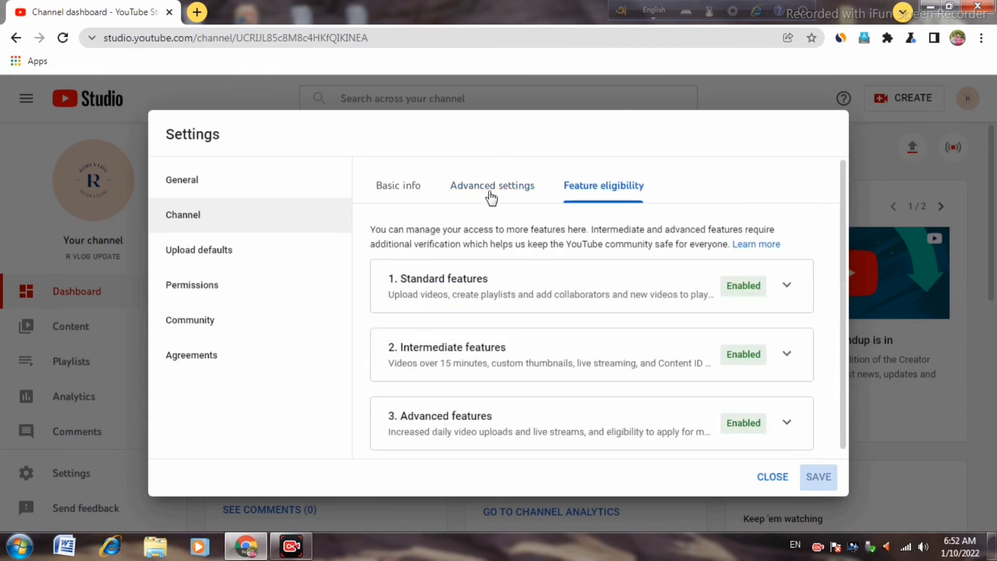
pyautogui.click(491, 191)
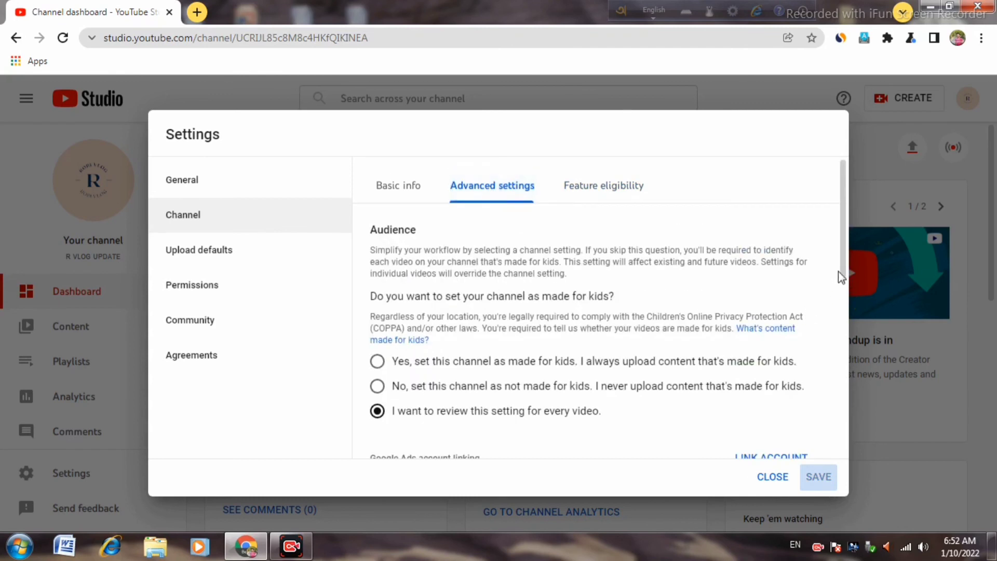
pyautogui.moveTo(846, 274); pyautogui.dragTo(860, 472)
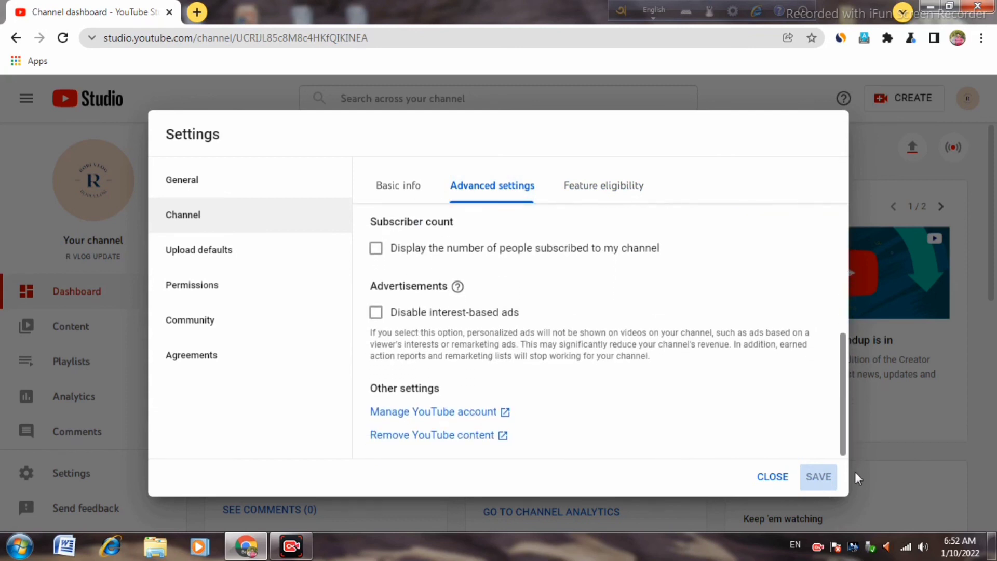
pyautogui.click(776, 477)
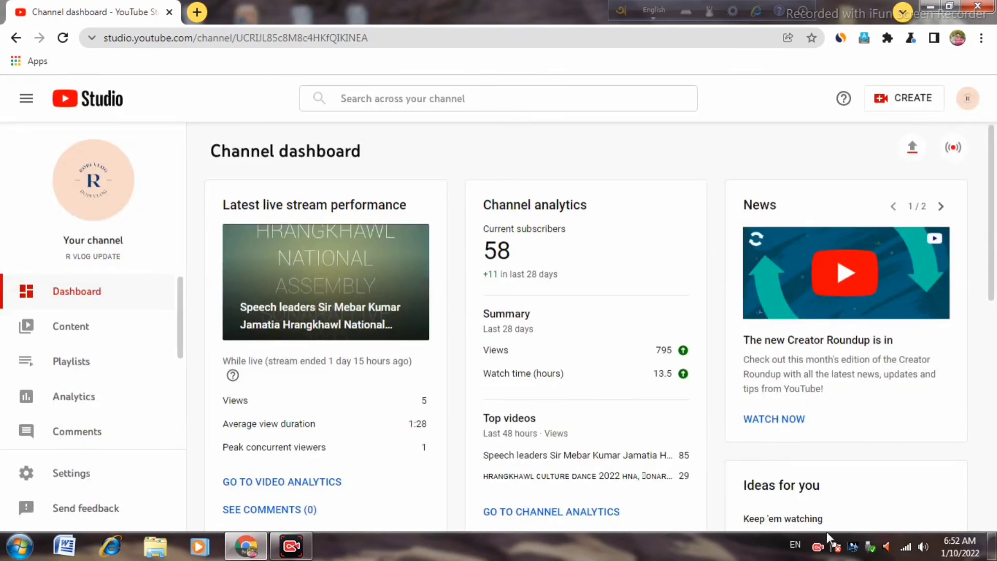
pyautogui.click(818, 546)
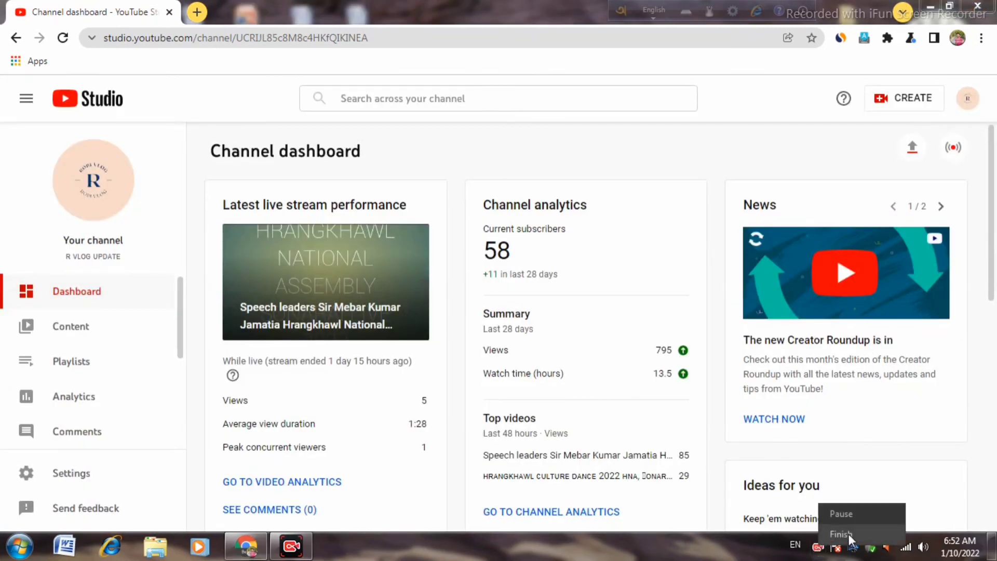